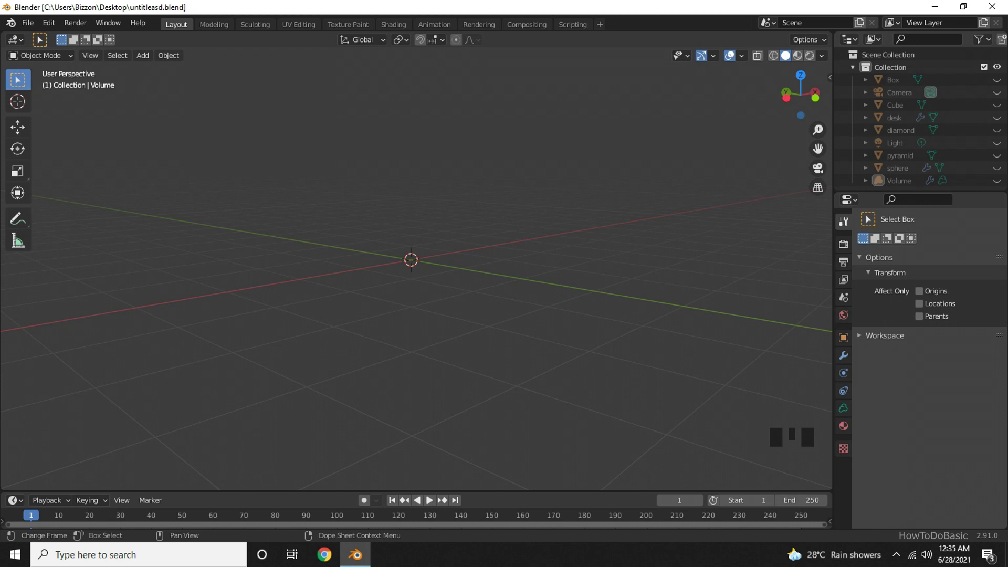
Add a new UV Sphere object named Sphere at the scene origin.
key(shift+a)
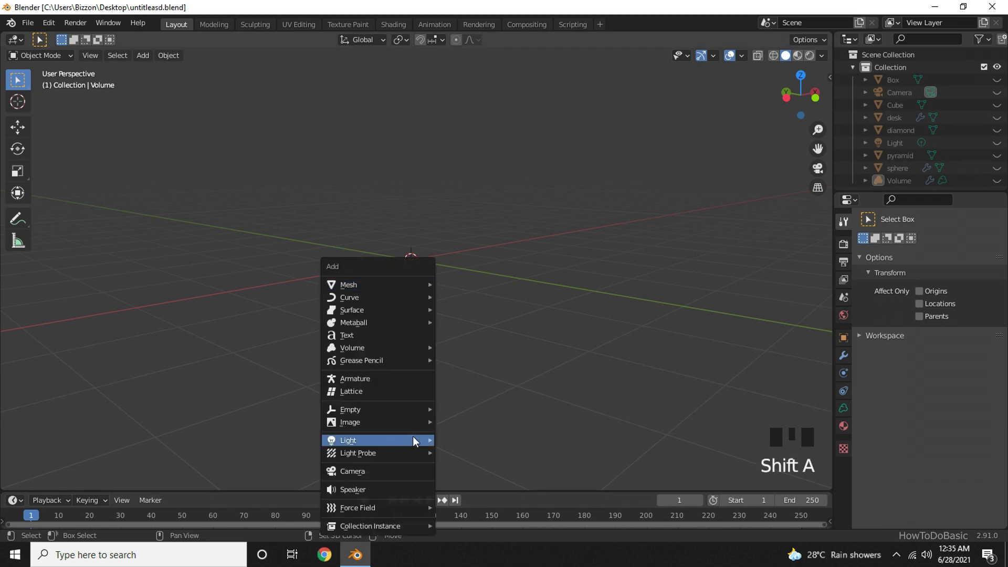
mouse_move(376, 285)
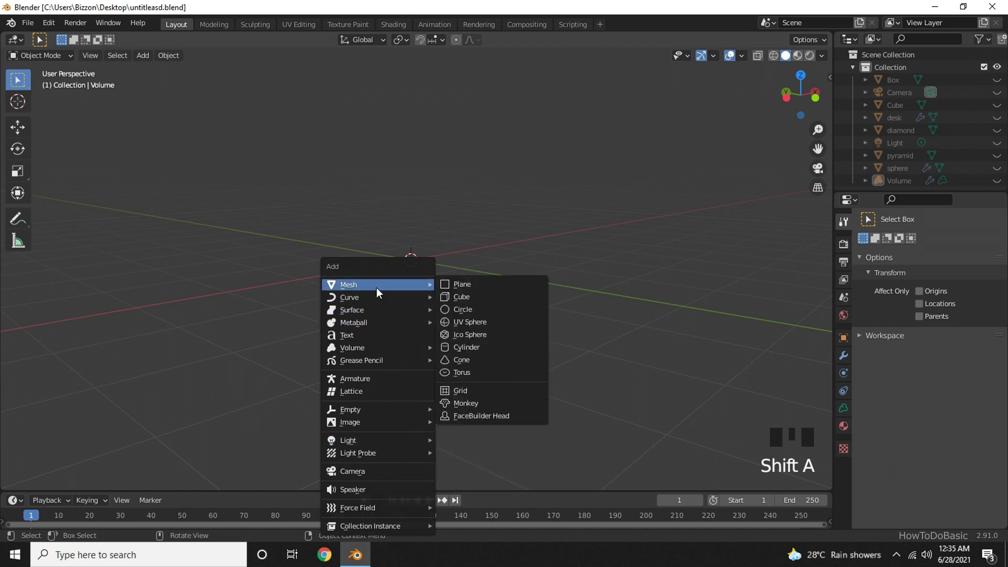
click(478, 322)
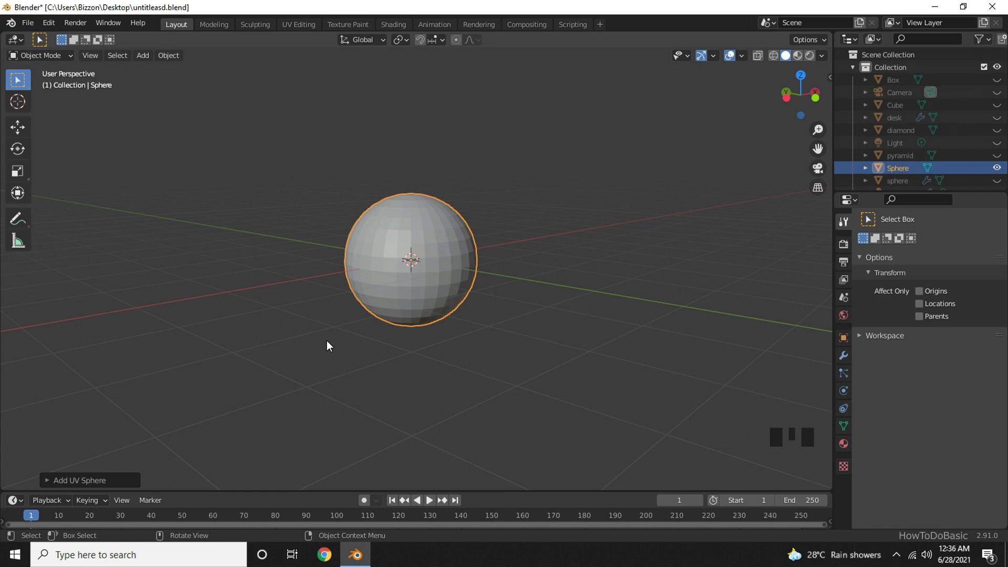
Switch to front view, zoom in on the sphere and enter Edit Mode.
key(KP_1)
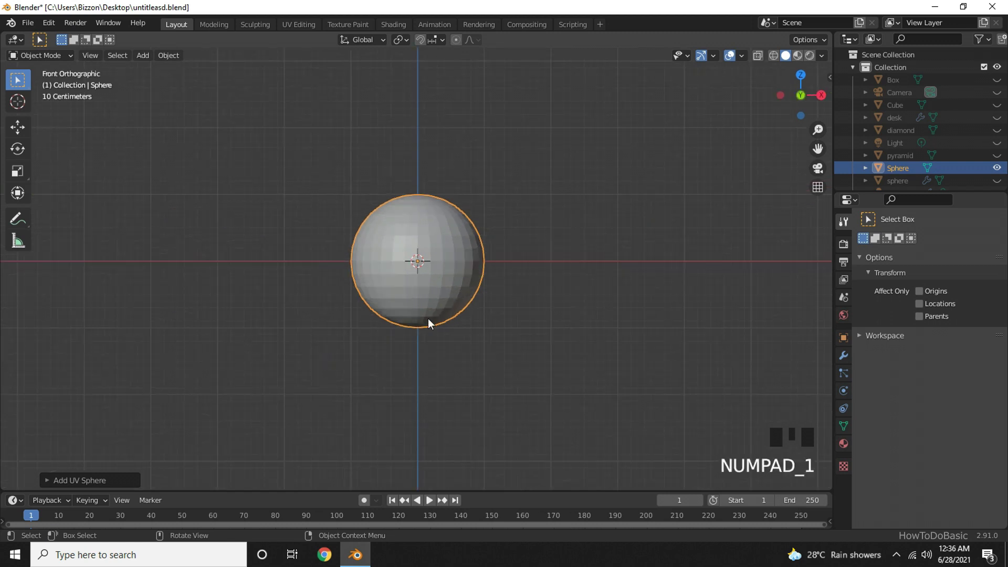
scroll(434, 340, up, 1)
scroll(444, 350, up, 2)
scroll(451, 357, up, 1)
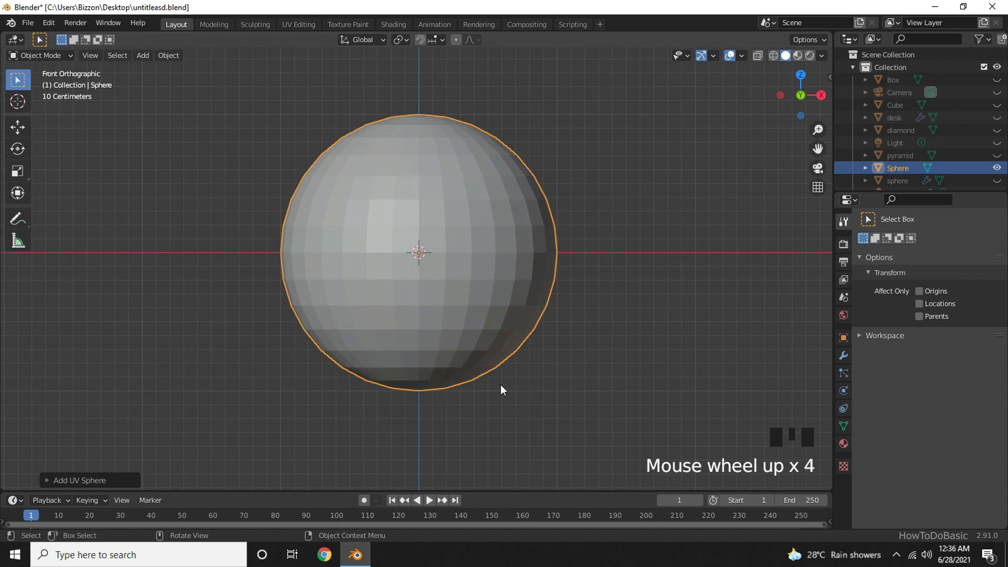
key(Tab)
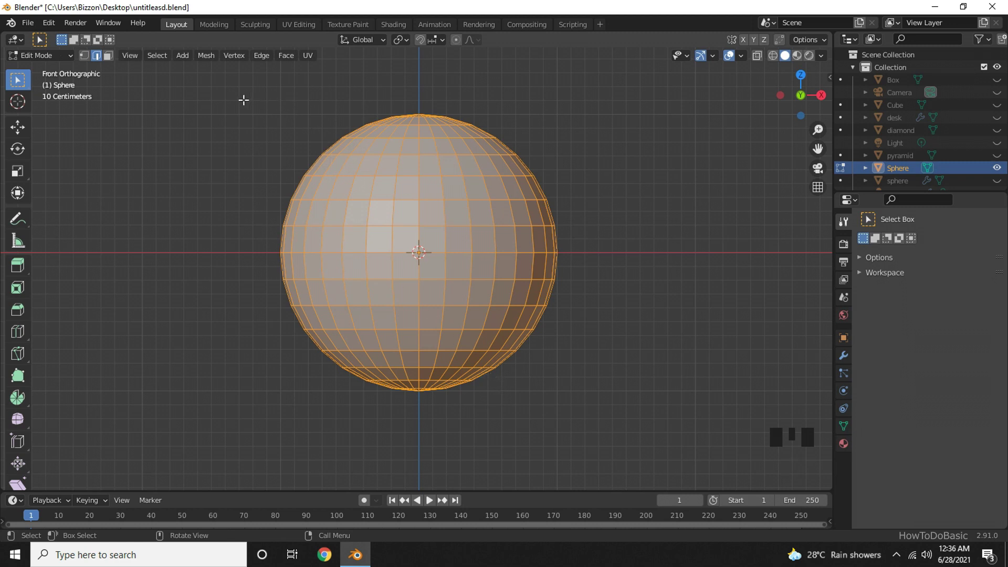
Box-select the sphere's upper half and delete those vertices.
drag(243, 100, 600, 234)
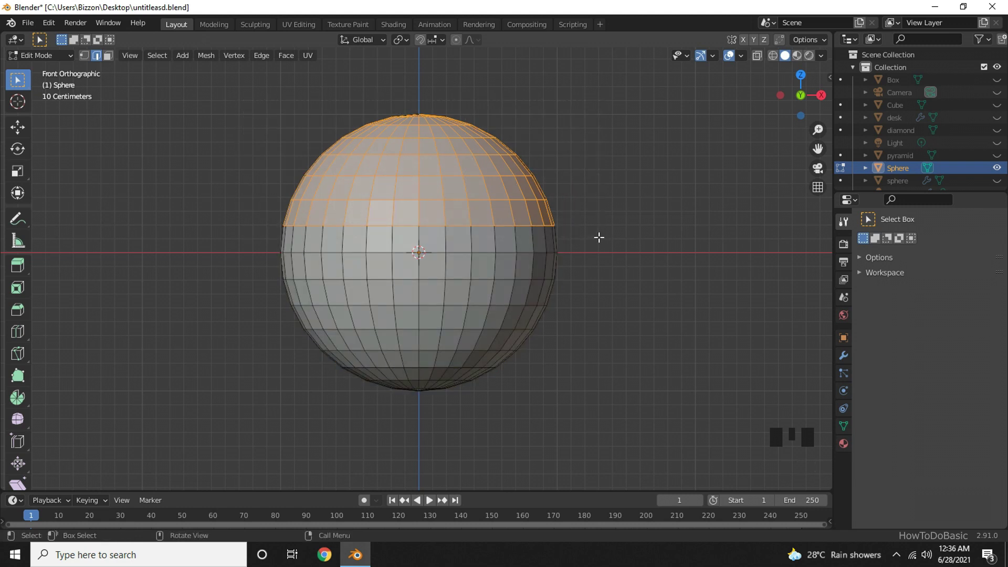
key(x)
click(597, 237)
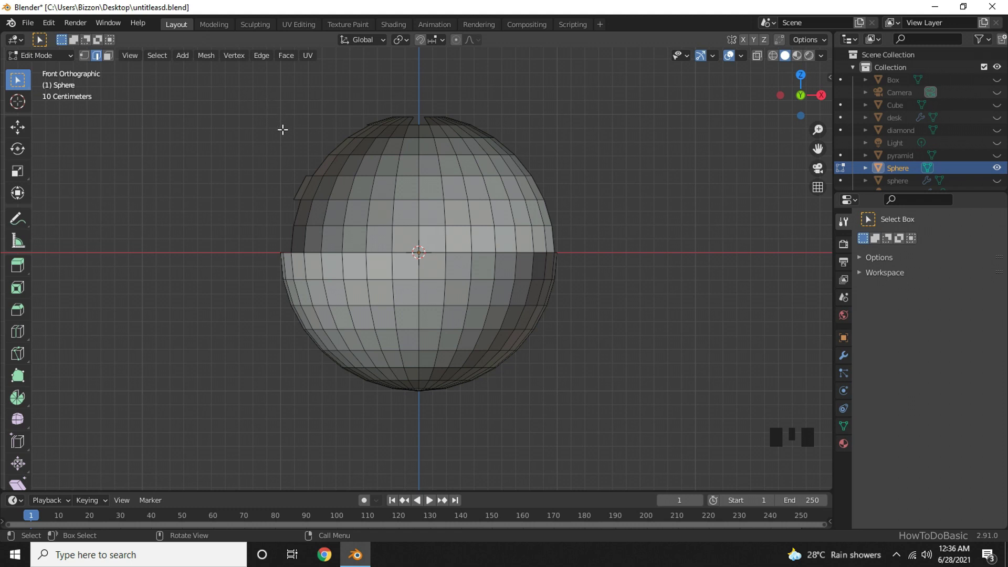
With X-Ray on, select the leftover upper vertices front and back and delete them.
click(757, 54)
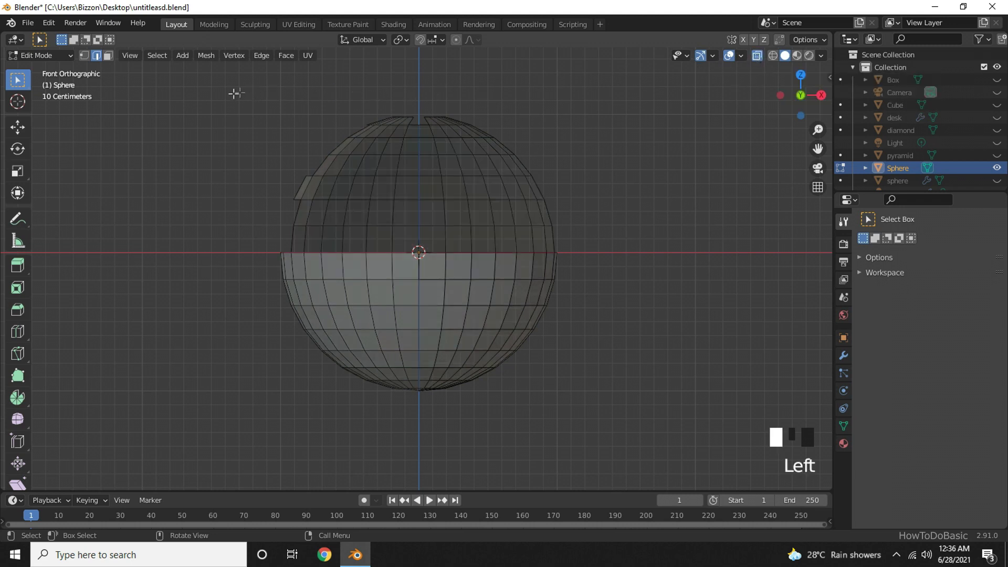
drag(241, 98, 495, 235)
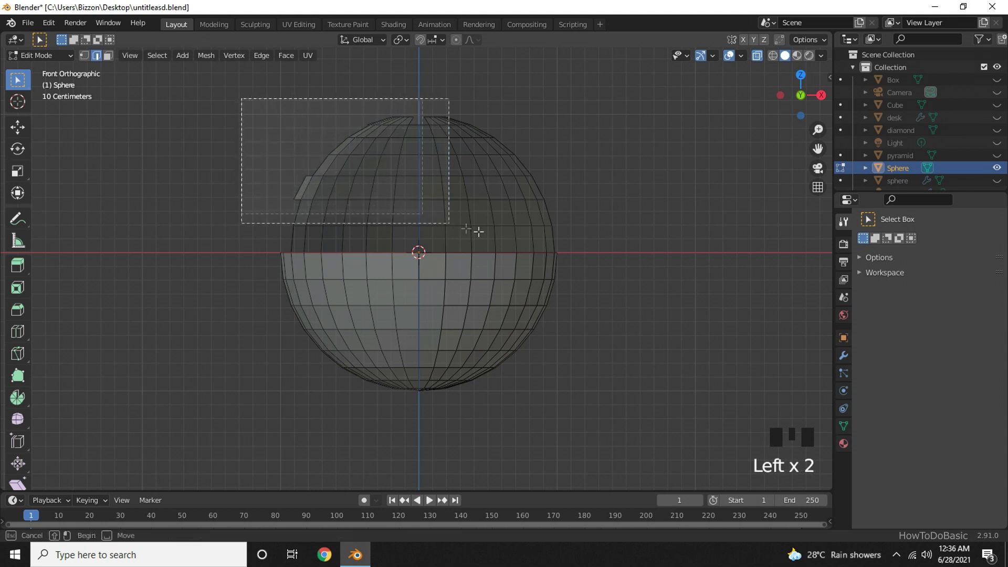
drag(495, 234, 629, 241)
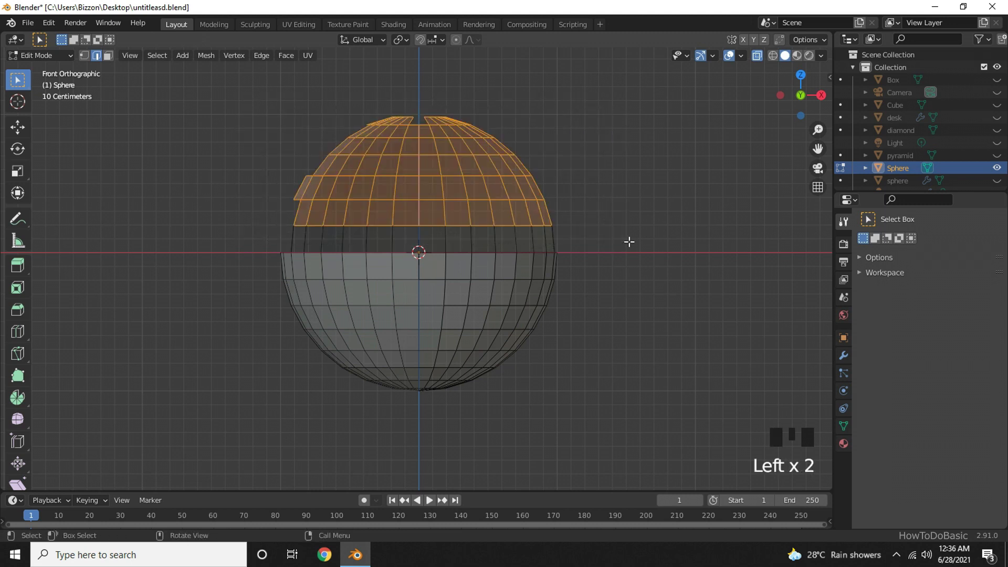
key(x)
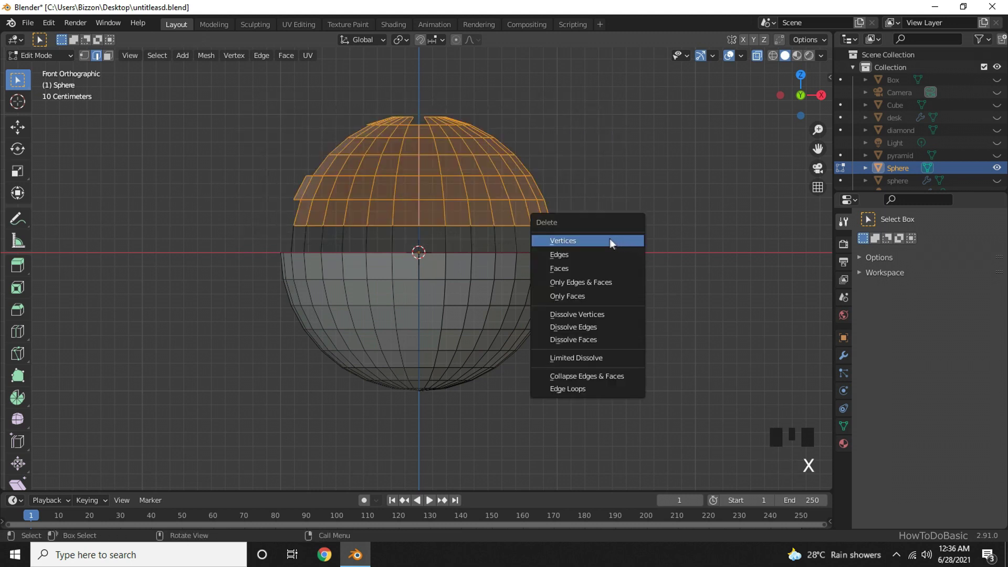
click(601, 242)
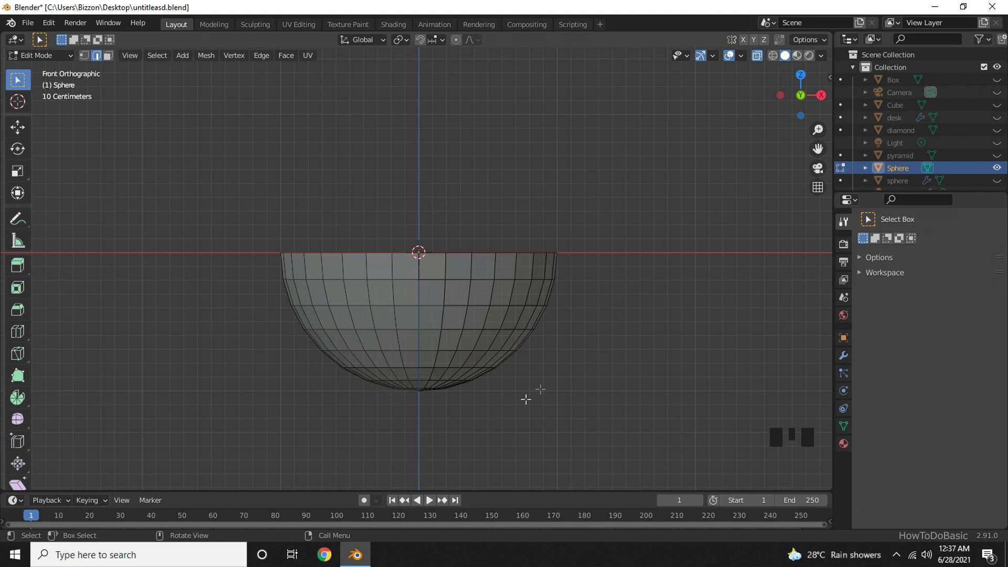
Scale the bottom cap vertices to 0 along Z to make a flat base.
drag(509, 405, 314, 356)
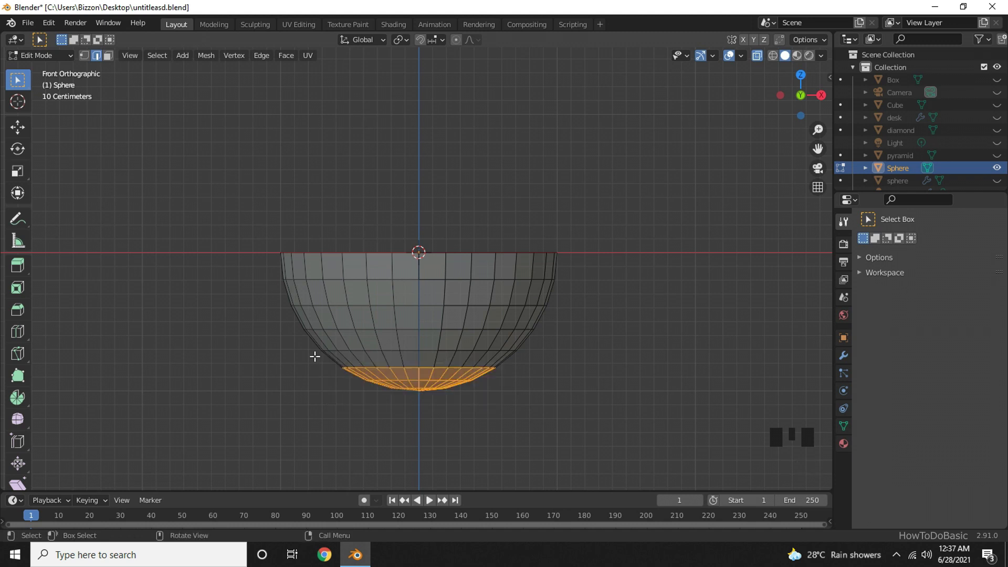
key(s)
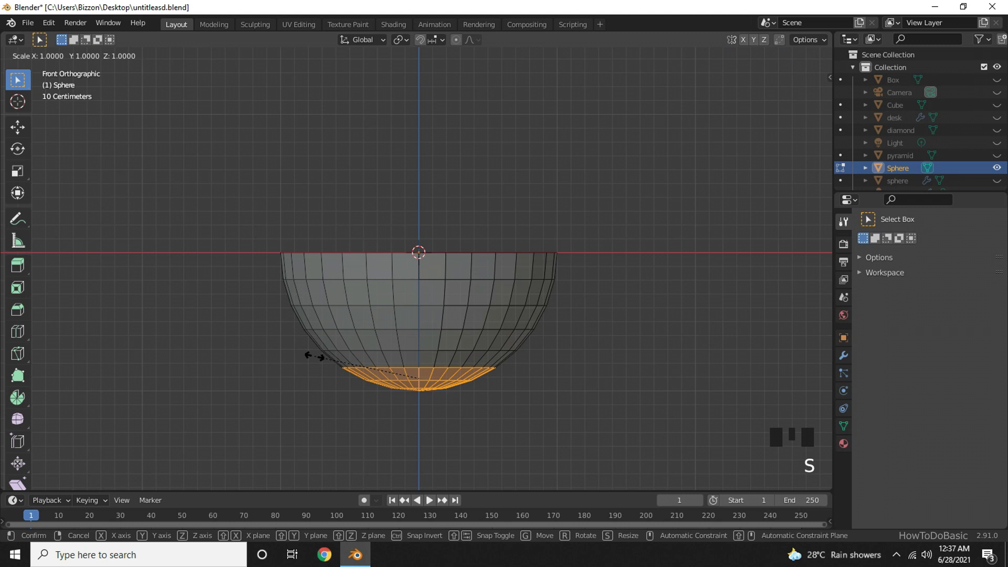
key(z)
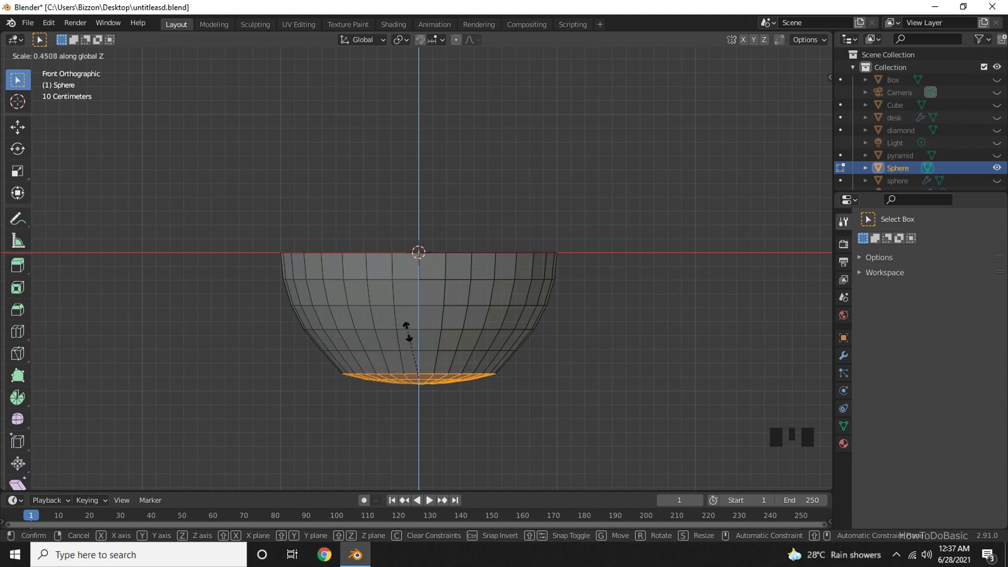
text(0)
key(Return)
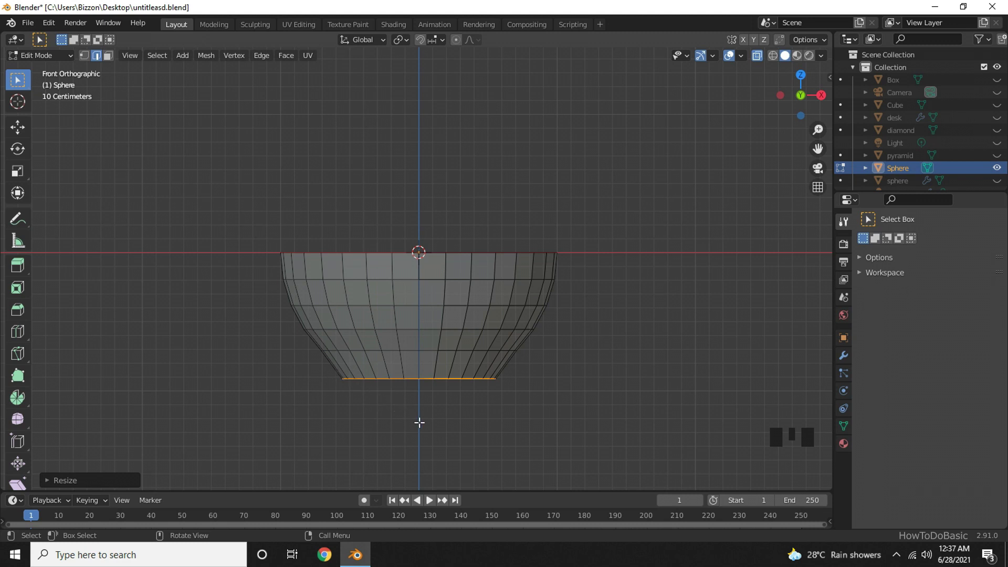
Move the flat base about 7 cm up along Z, then view it from above.
key(g)
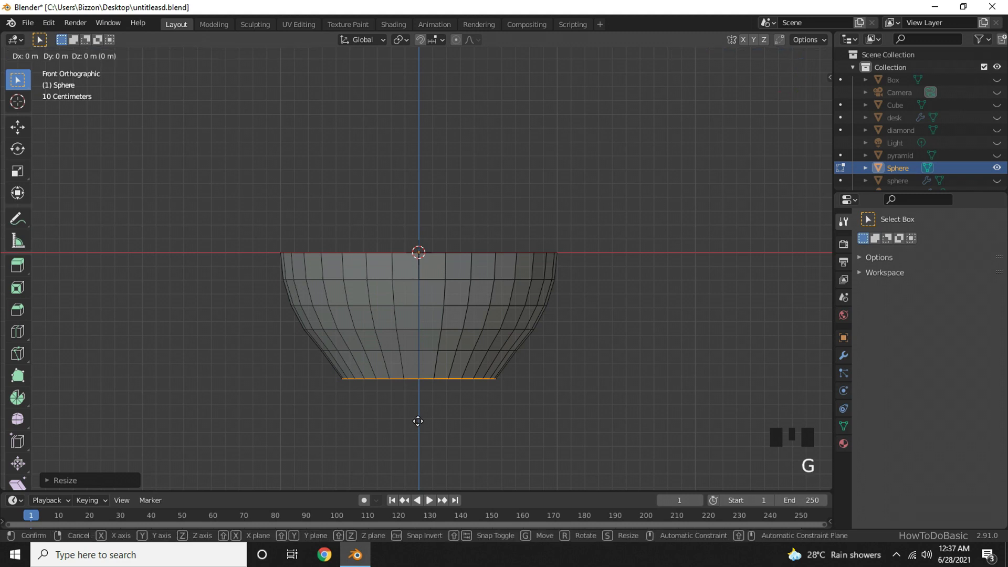
key(z)
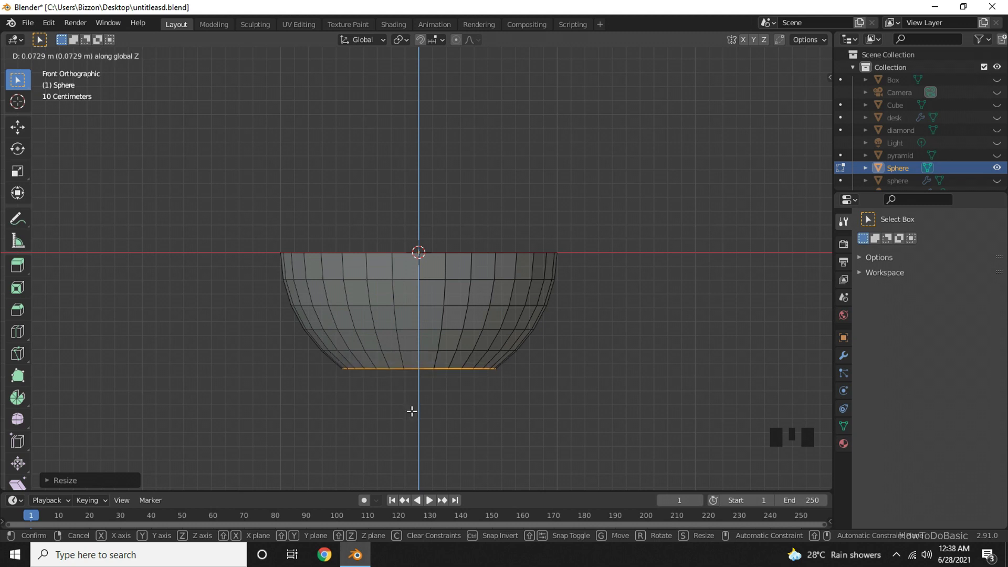
click(411, 411)
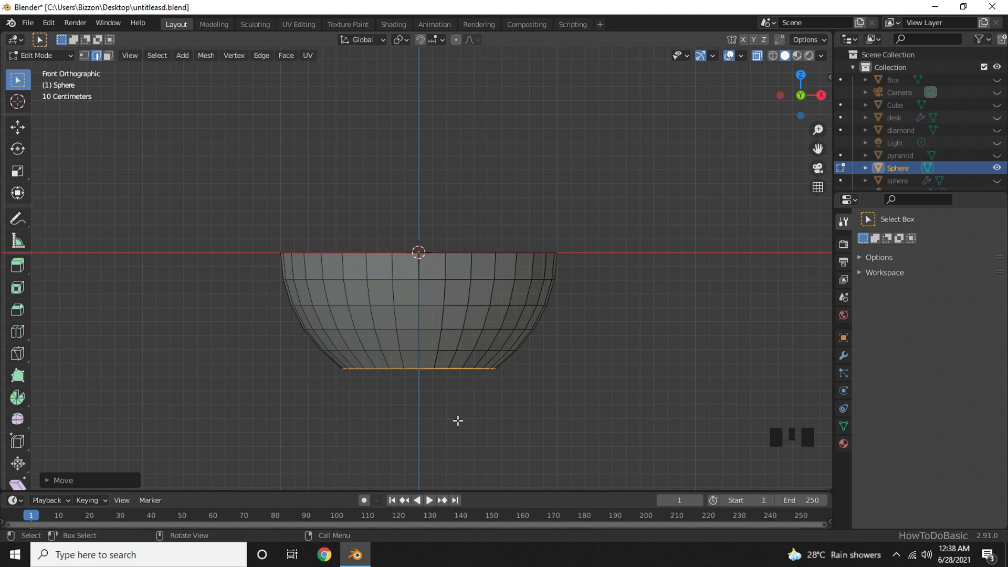
mouse_move(600, 414)
middle_down()
mouse_move(590, 429)
mouse_move(599, 419)
middle_up()
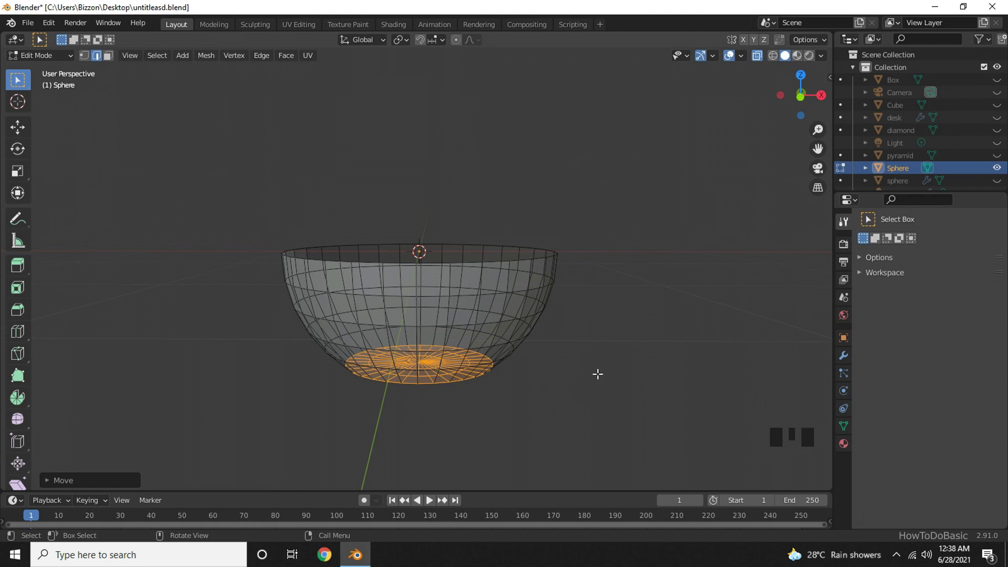
Return to Object Mode with X-Ray off and look down into the bowl.
key(Tab)
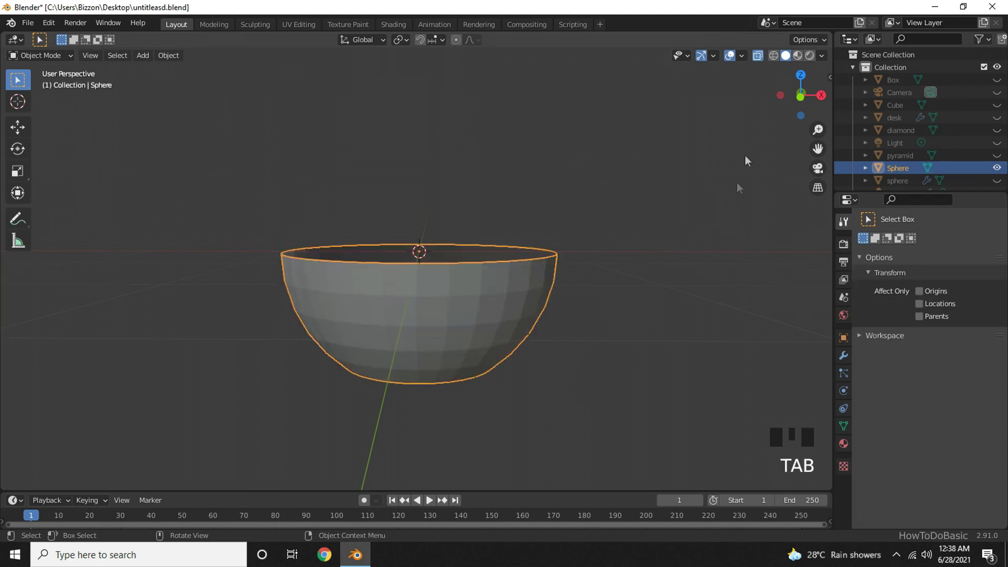
click(761, 56)
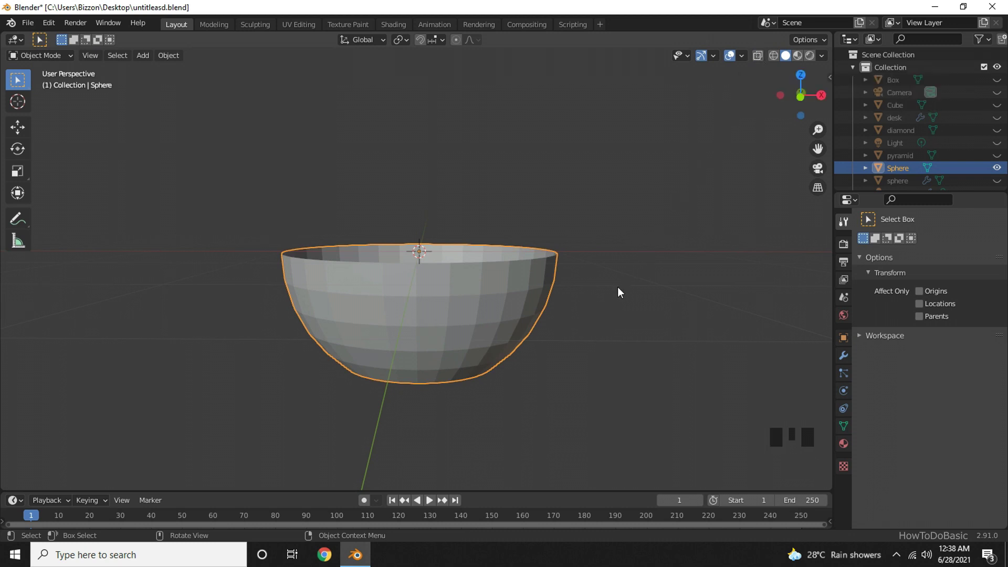
middle_drag(619, 314, 617, 365)
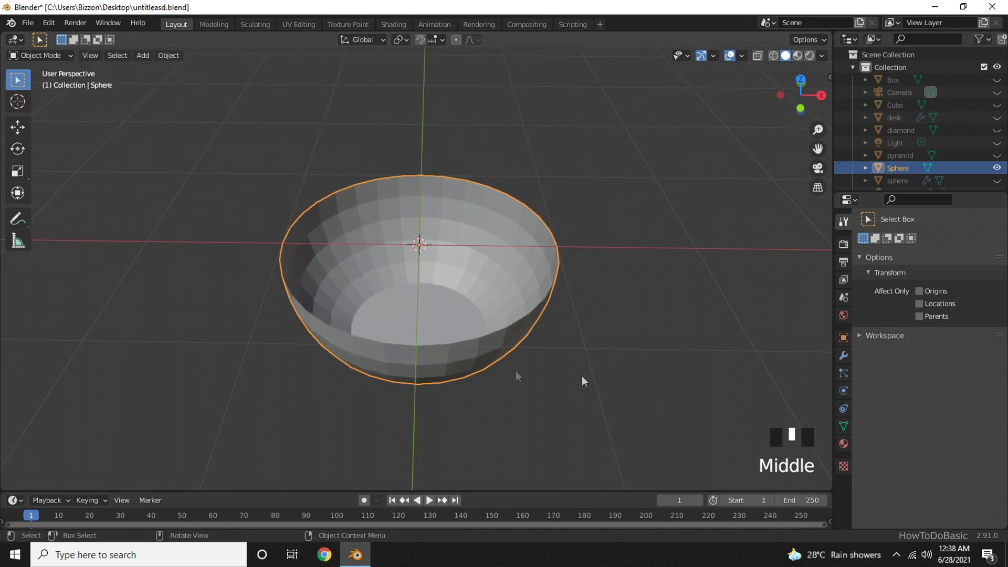
Add a Solidify modifier with 0.04 m wall thickness, then orbit under the bowl.
click(846, 358)
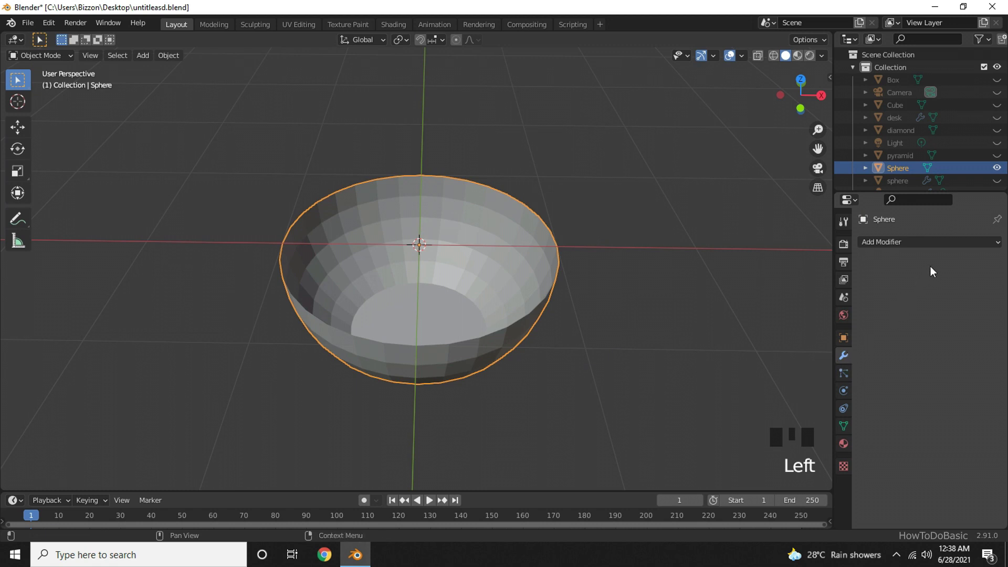
click(947, 244)
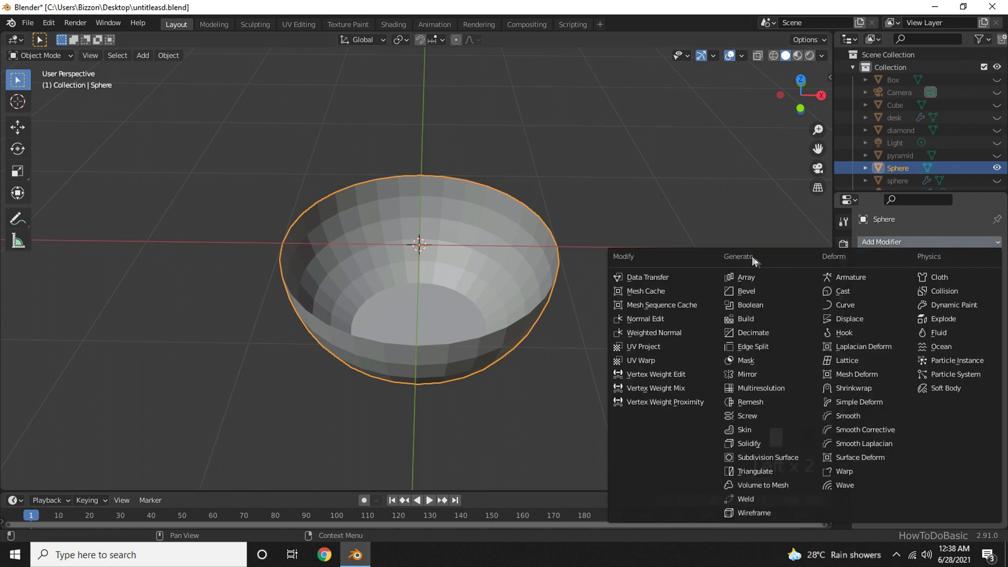
click(738, 445)
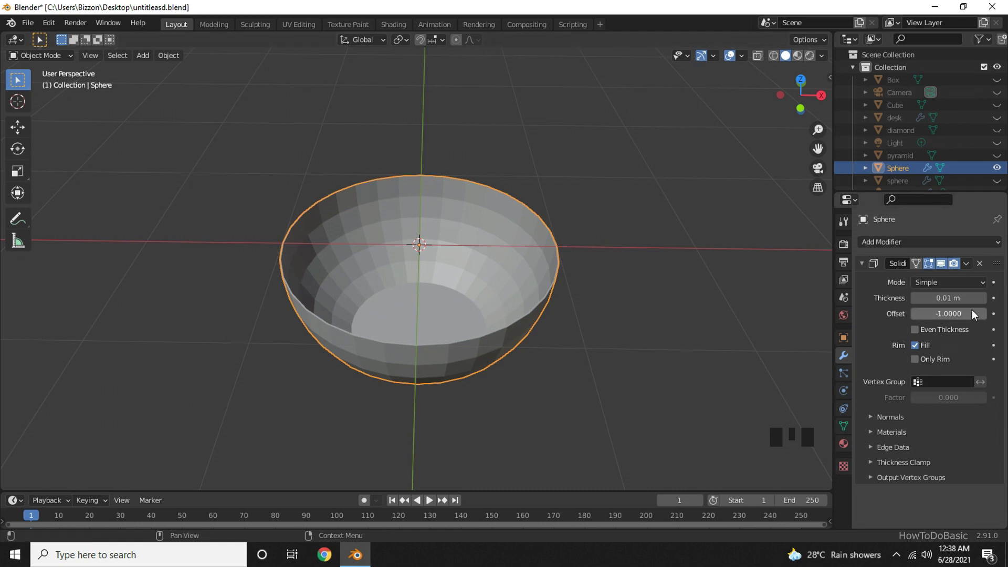
click(982, 298)
click(981, 298)
click(982, 298)
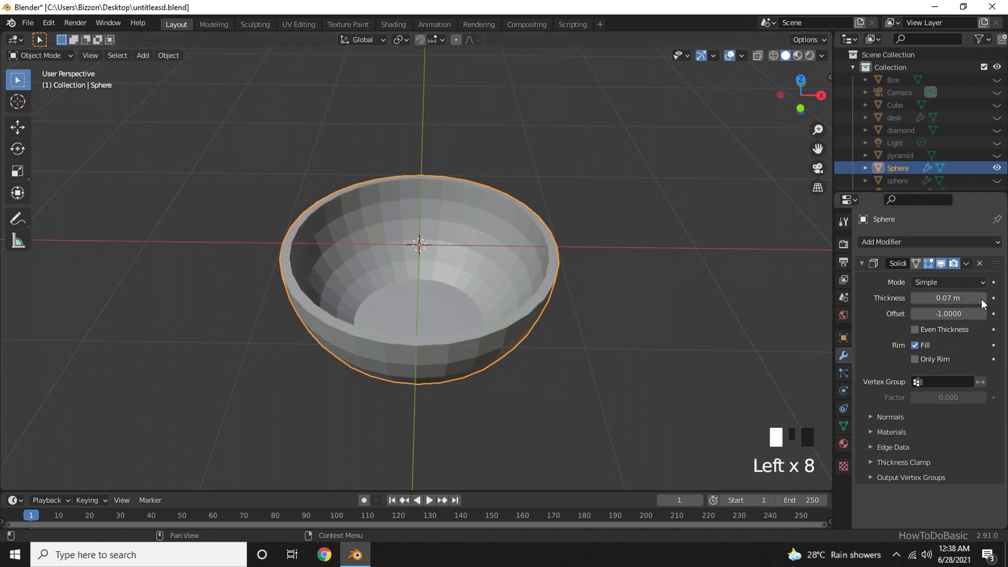
click(915, 297)
click(915, 298)
click(916, 298)
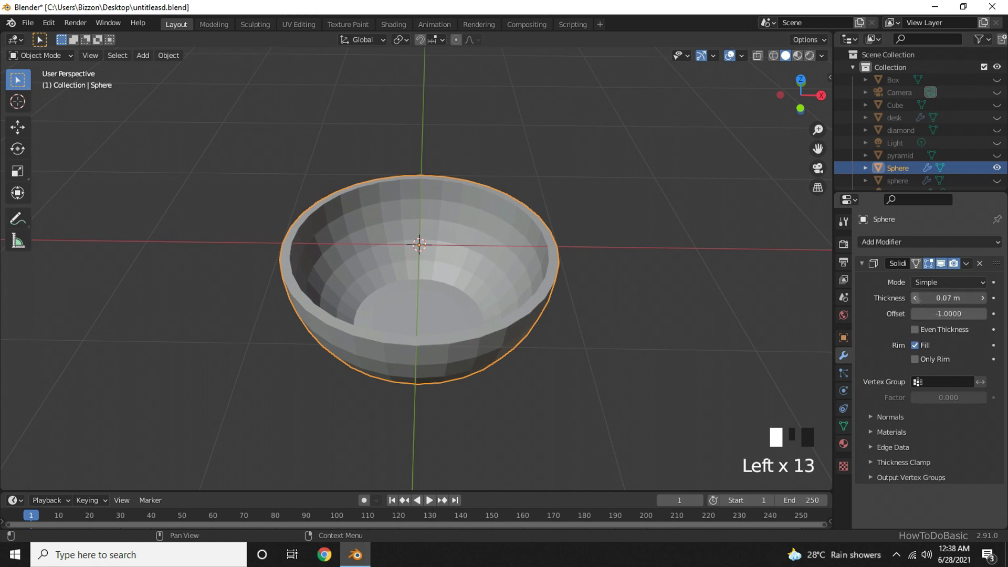
click(916, 298)
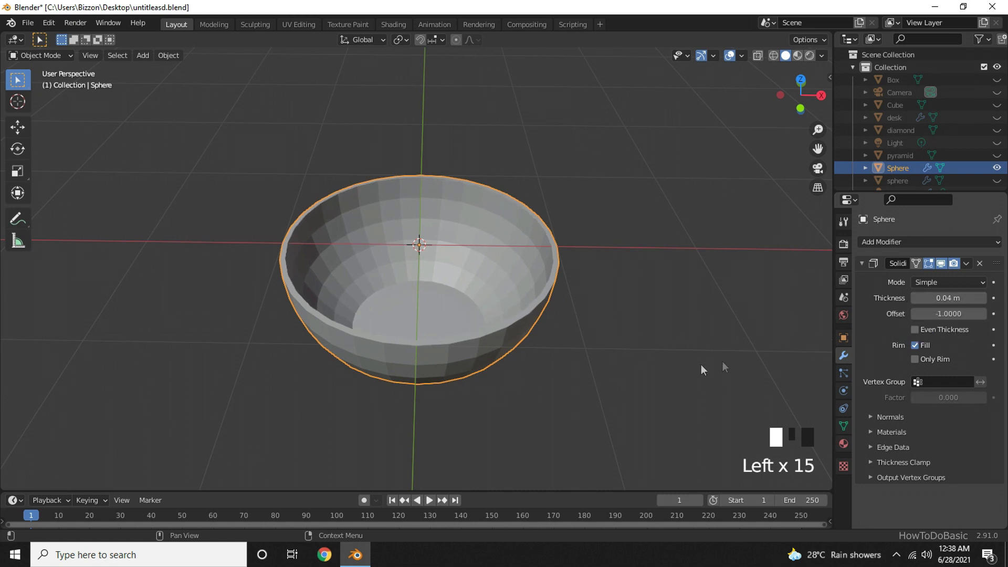
mouse_move(698, 360)
middle_down()
mouse_move(674, 214)
mouse_move(649, 339)
middle_up()
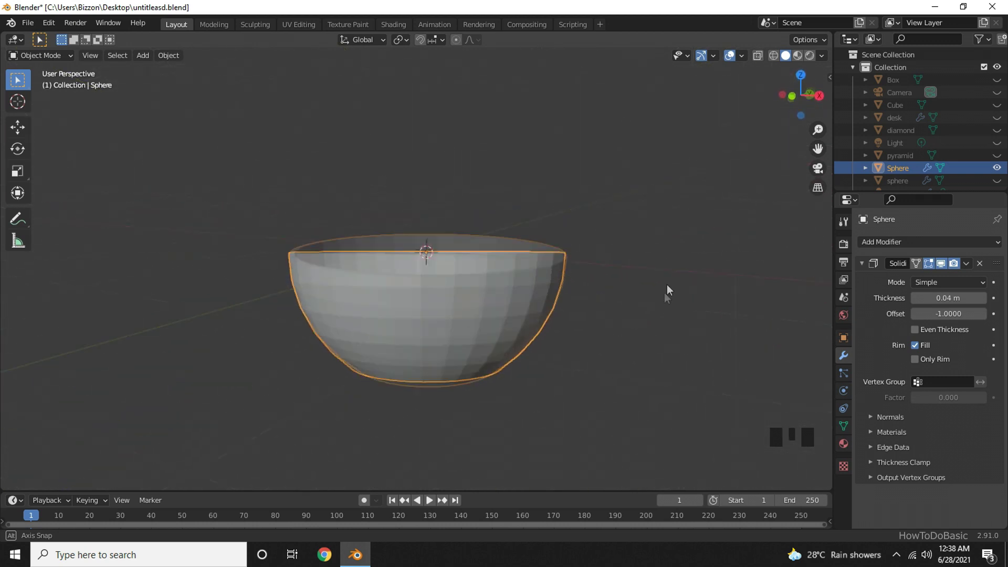
middle_drag(670, 275, 675, 217)
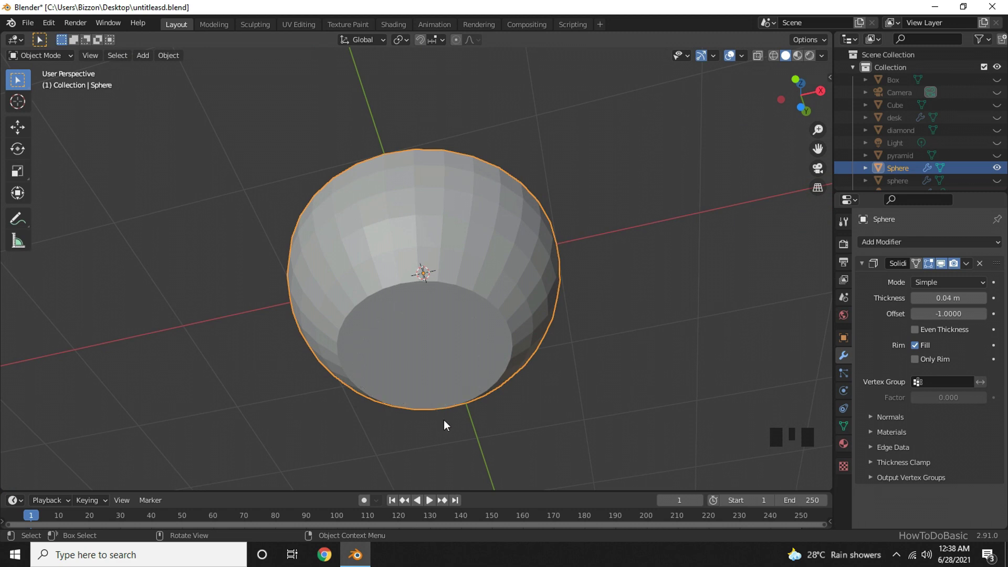
Enter Edit Mode on the bowl's base in face select mode.
key(Tab)
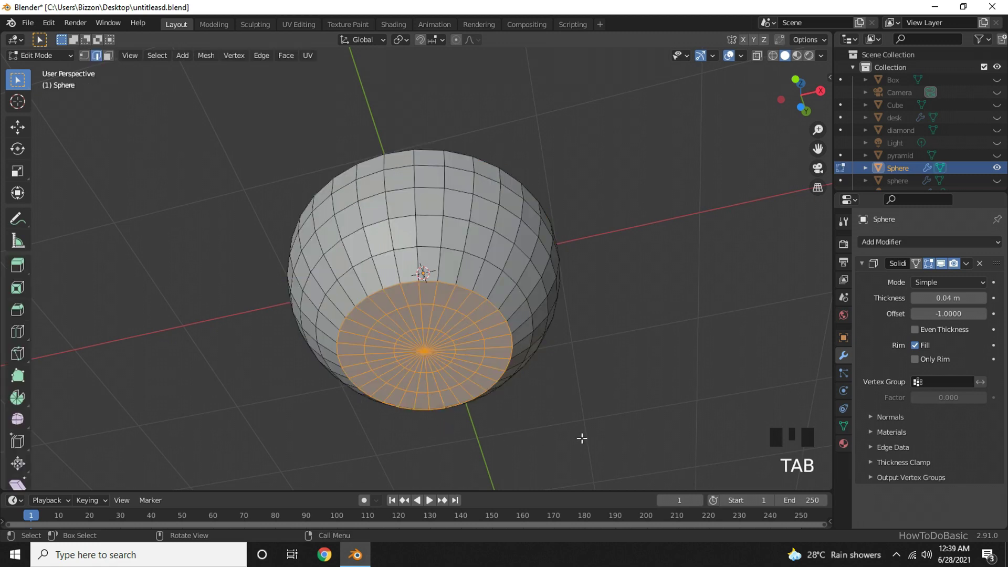
middle_drag(583, 433, 582, 423)
scroll(504, 419, up, 2)
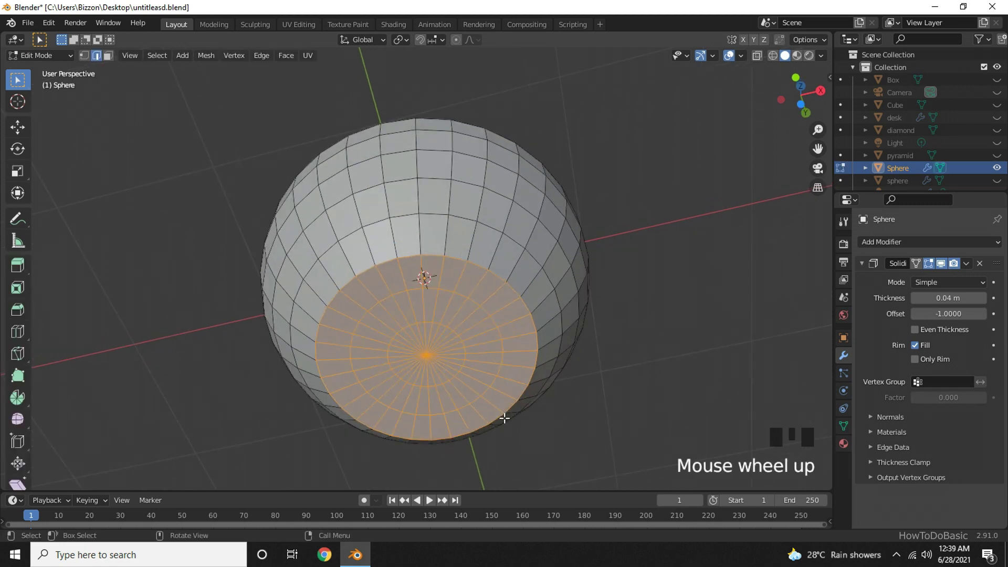
click(107, 56)
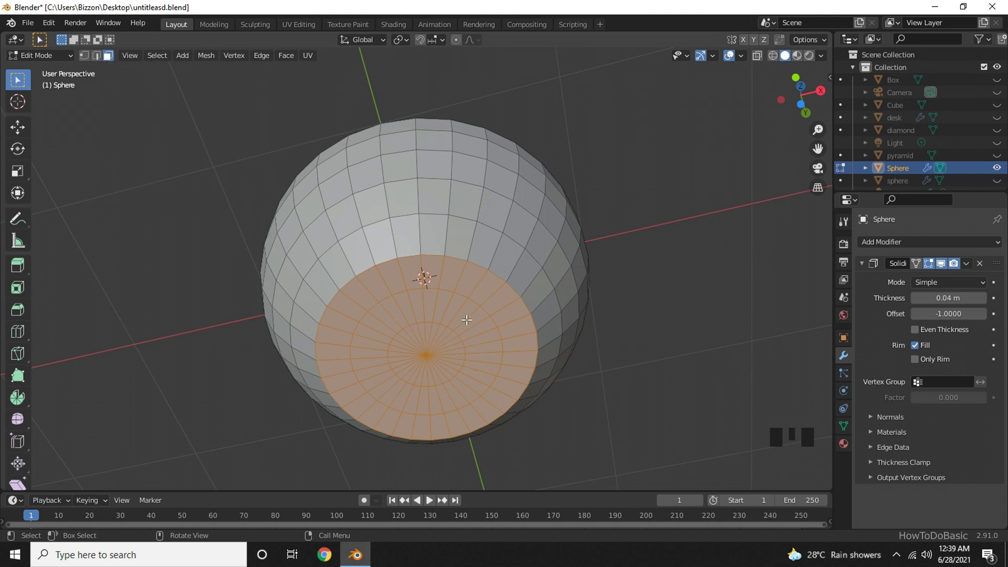
Alt-click to loop-select the ring of faces around the flat base, redoing wrong loops.
key(alt)
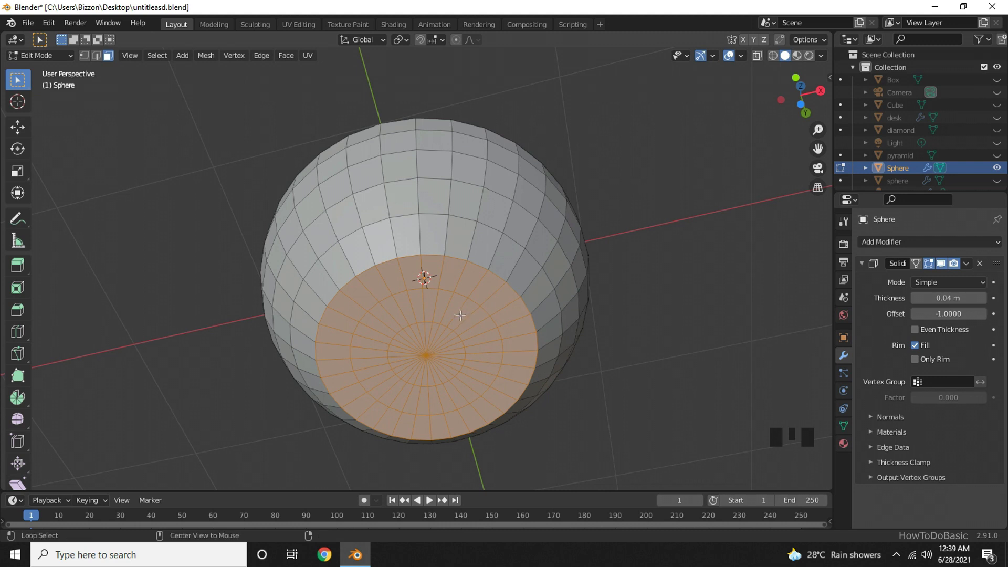
alt+click(463, 318)
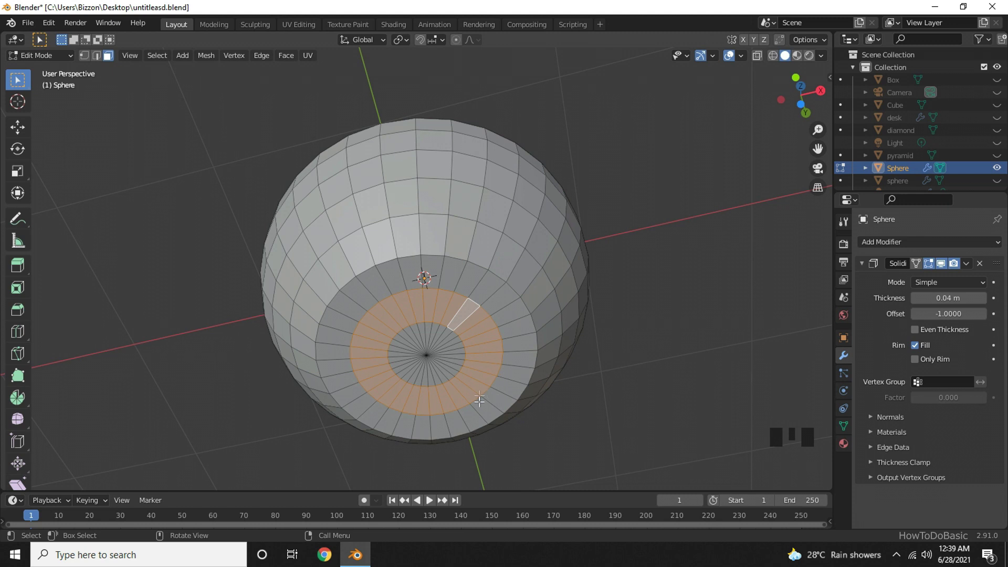
scroll(480, 405, up, 1)
middle_drag(623, 417, 617, 402)
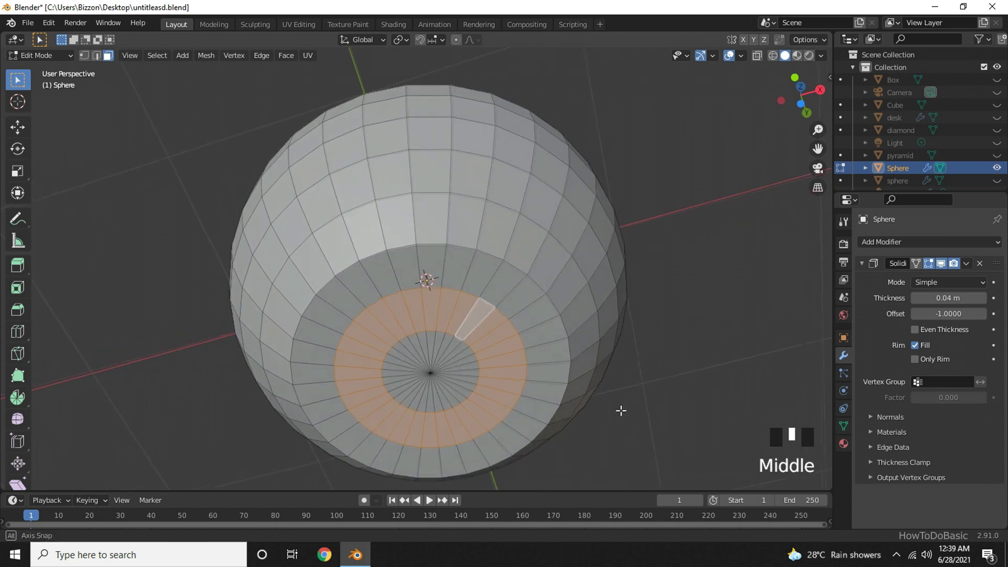
click(720, 366)
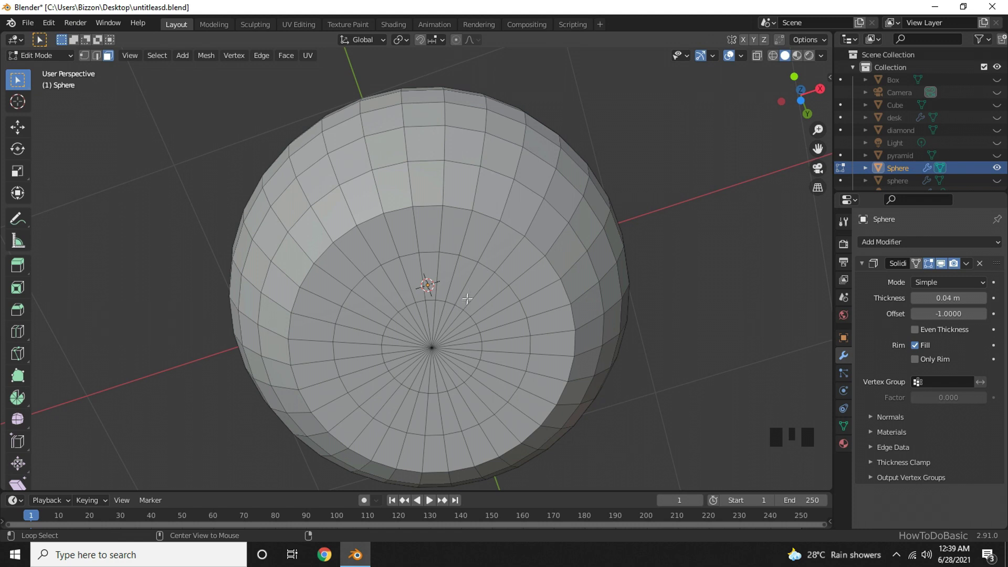
alt+click(481, 271)
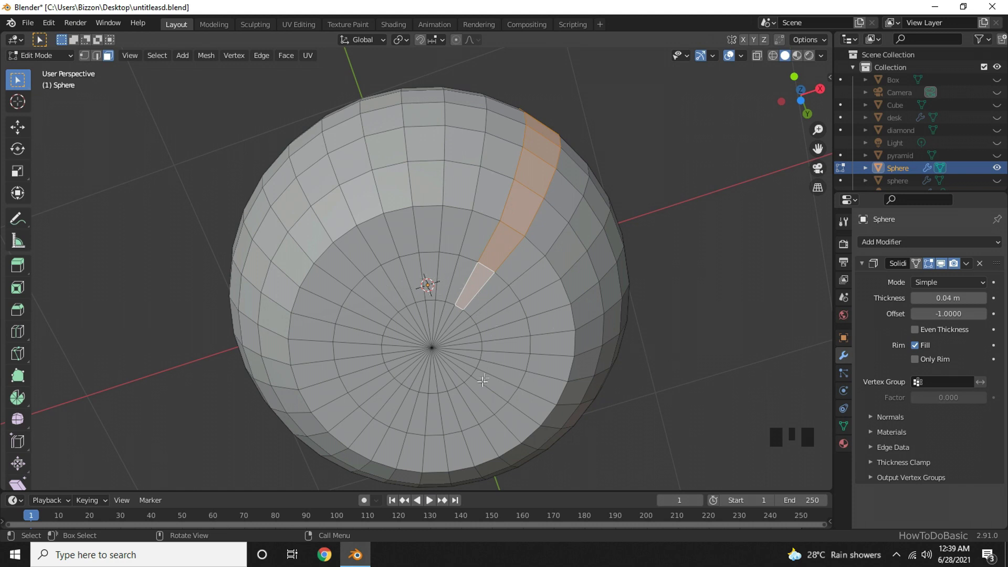
click(620, 345)
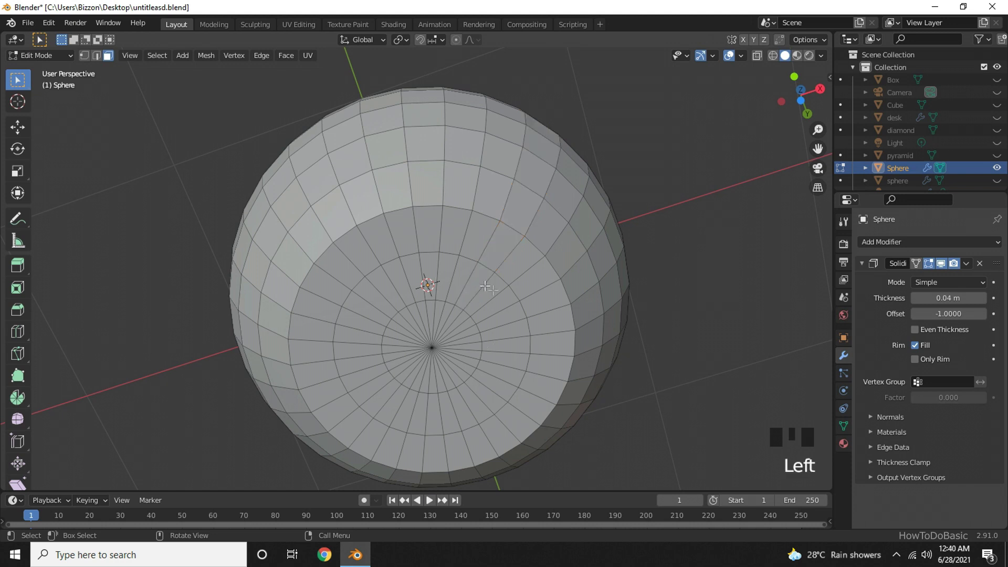
alt+click(474, 290)
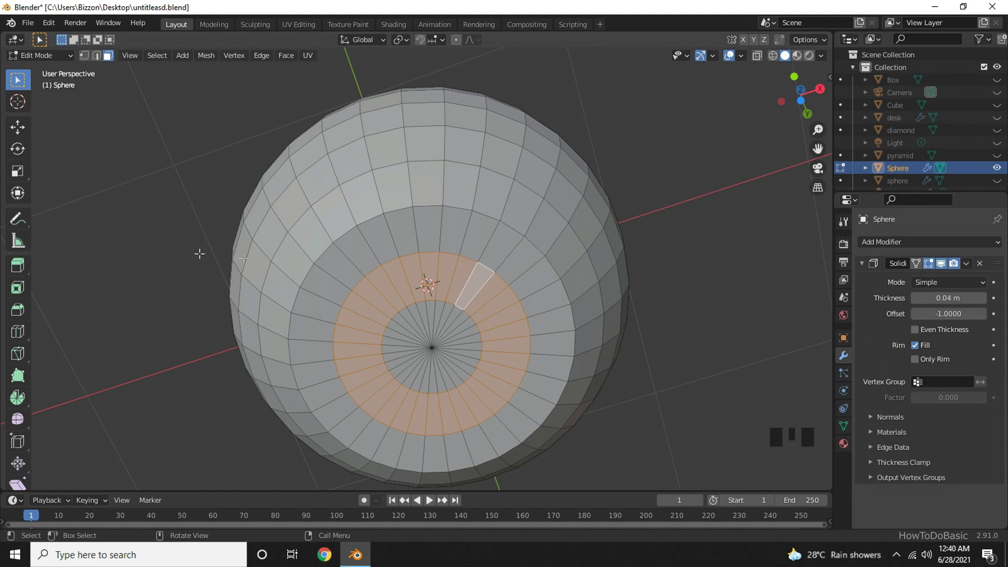
Inset the selected base ring into a narrow band with the Inset Faces tool.
click(18, 288)
drag(488, 299, 471, 311)
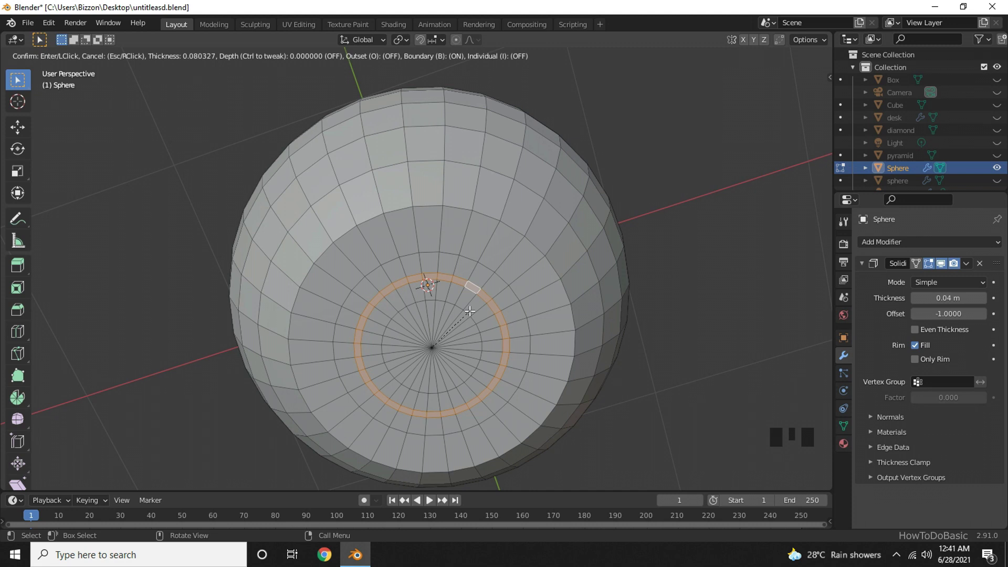
click(469, 311)
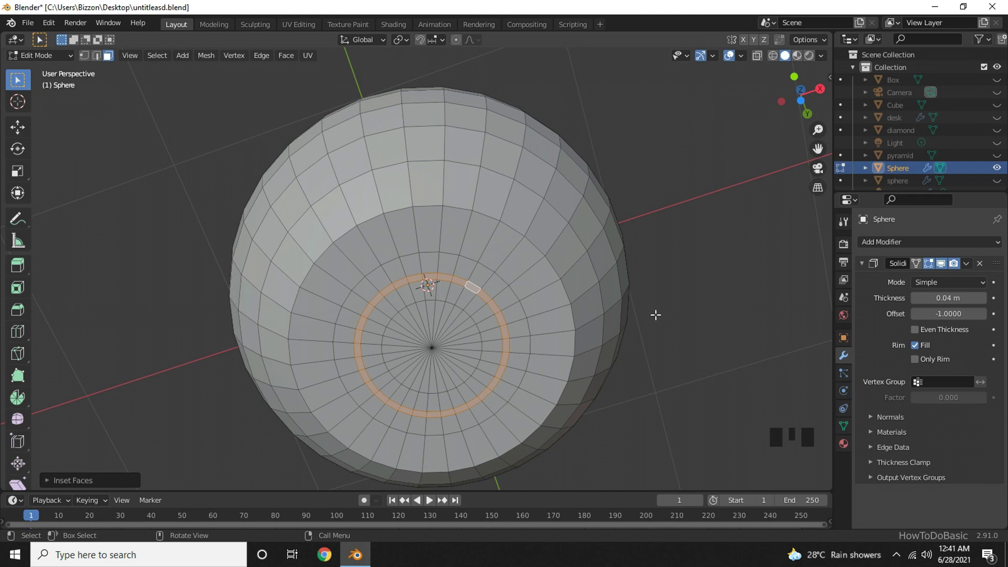
From front view, extrude the inset band downward into a foot ring, then orbit back.
key(KP_1)
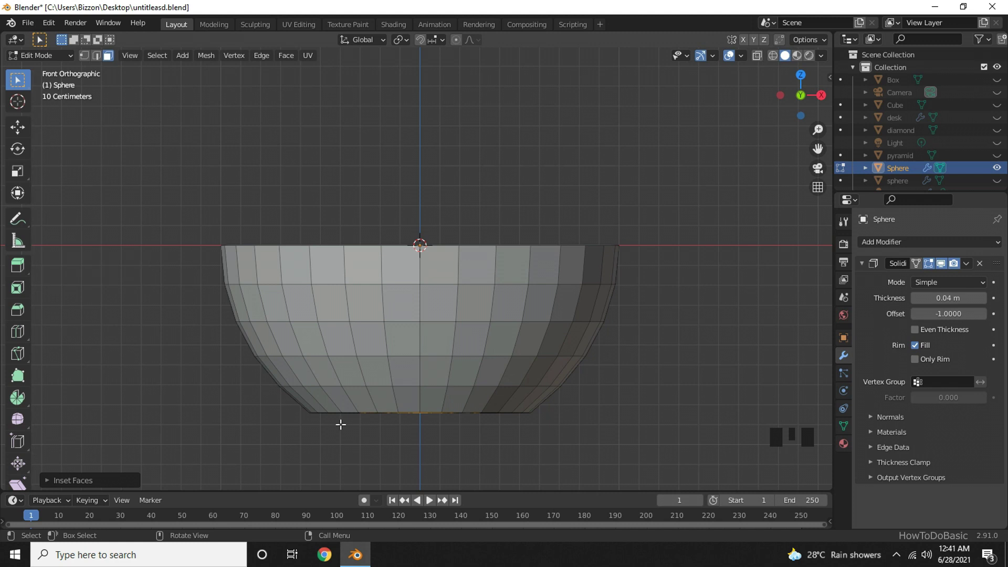
key(e)
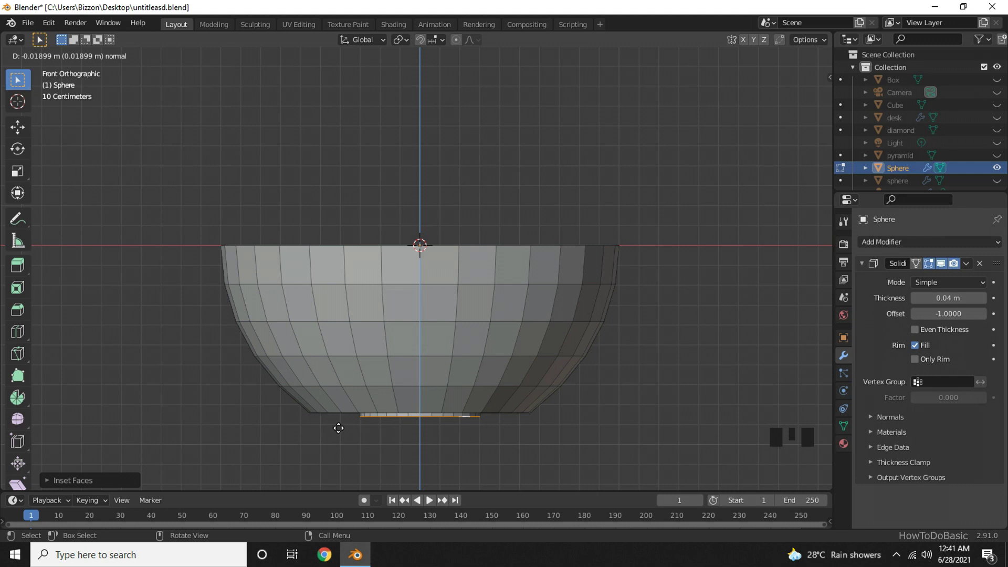
click(339, 428)
mouse_move(613, 459)
middle_down()
mouse_move(626, 441)
mouse_move(632, 333)
mouse_move(613, 443)
mouse_move(540, 370)
mouse_move(499, 385)
mouse_move(574, 461)
mouse_move(623, 479)
mouse_move(657, 468)
middle_up()
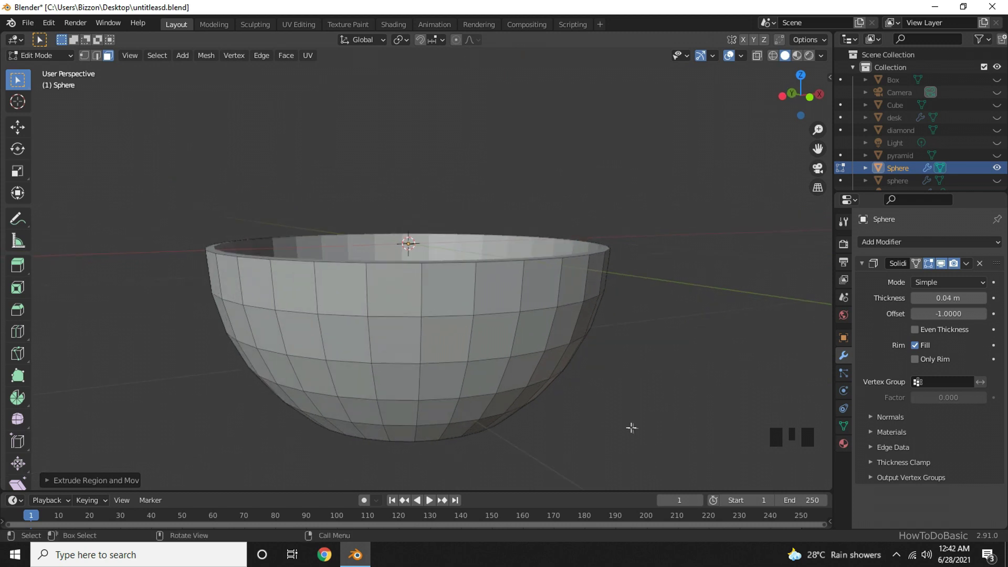
mouse_move(670, 409)
middle_down()
mouse_move(665, 459)
mouse_move(680, 406)
middle_up()
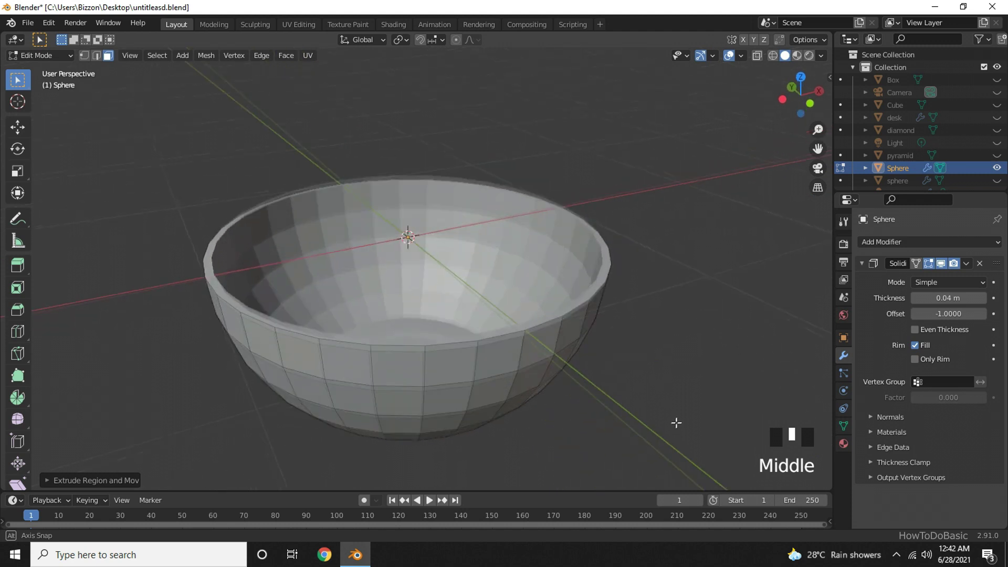
Add a Subdivision Surface modifier to the bowl and return to Object Mode.
click(842, 359)
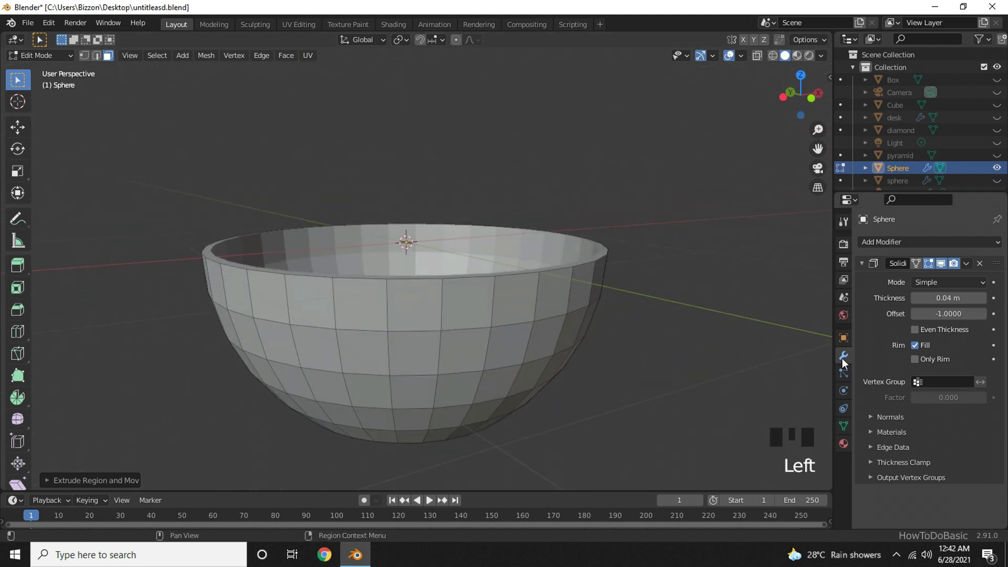
click(894, 241)
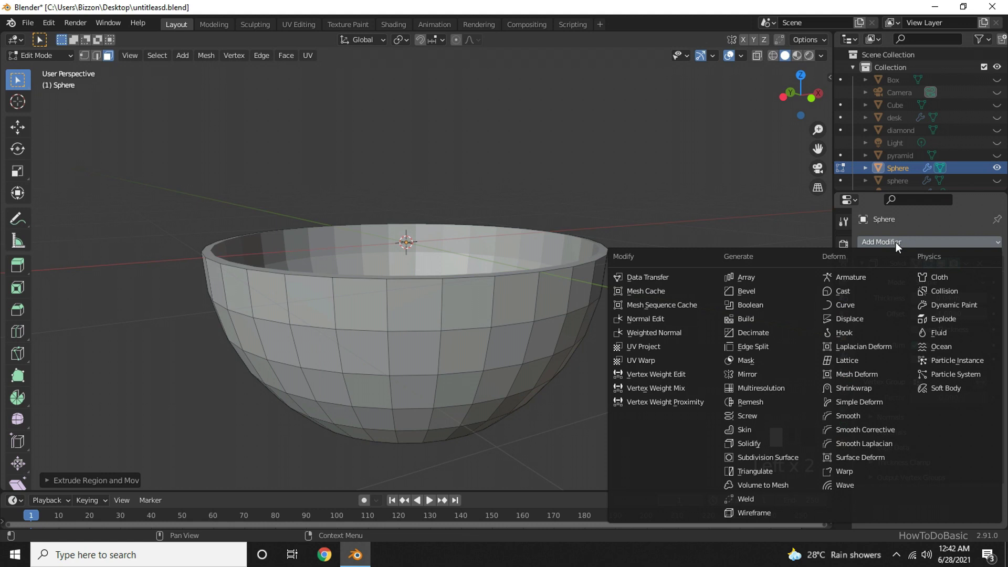
click(749, 456)
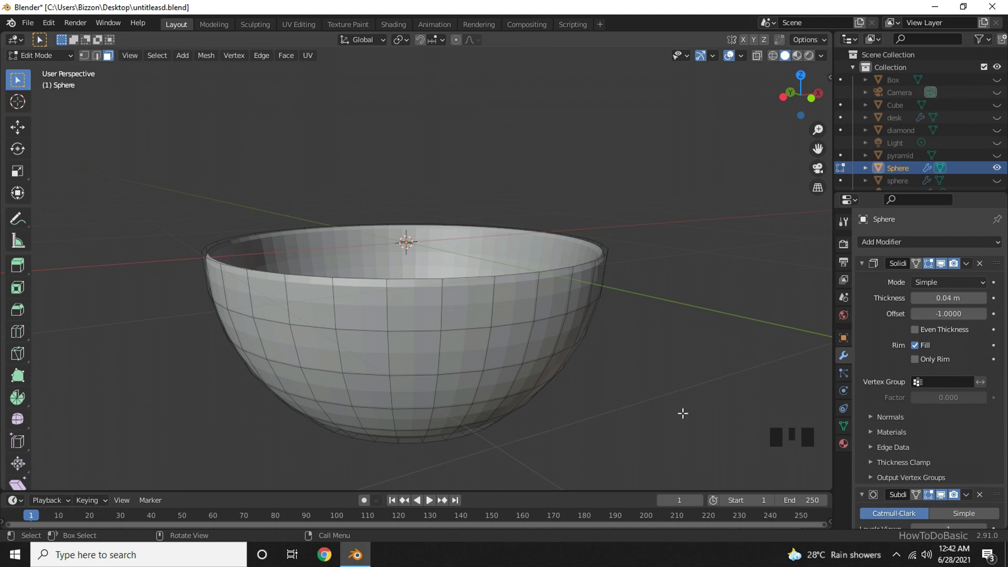
key(Tab)
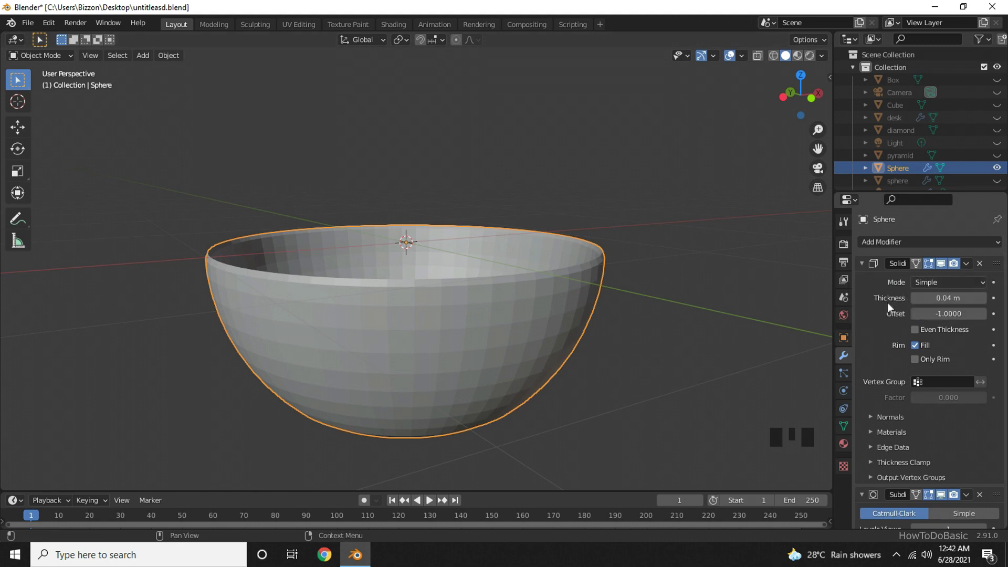
Set the Subdivision Surface viewport level to 6 and orbit to inspect the smoothed bowl.
scroll(912, 411, down, 4)
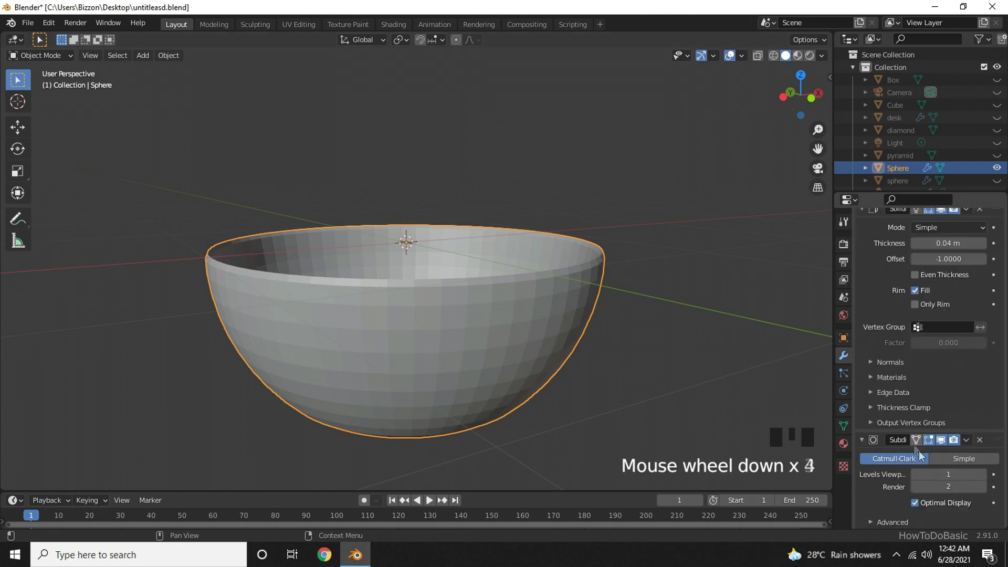
scroll(938, 481, down, 2)
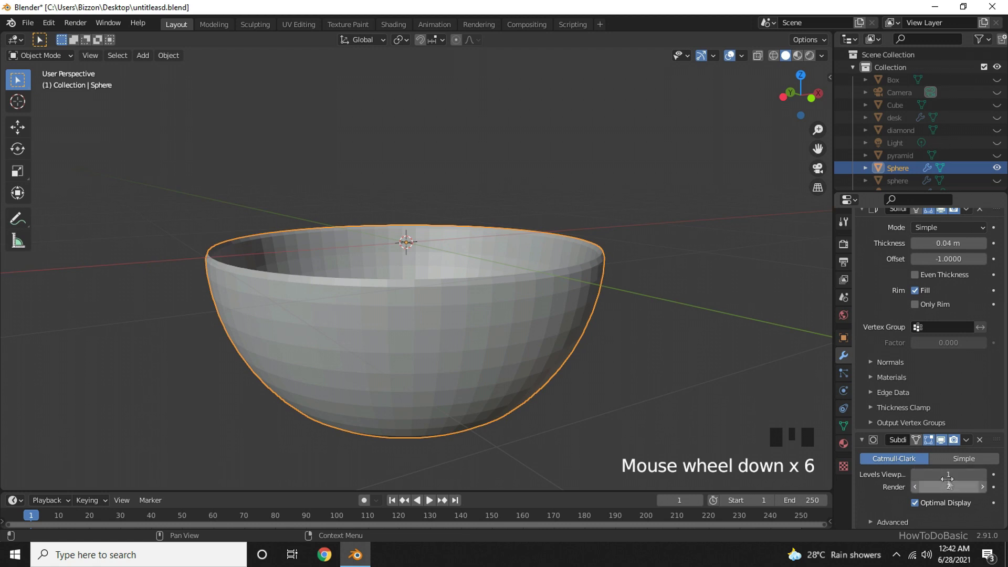
drag(947, 474, 961, 474)
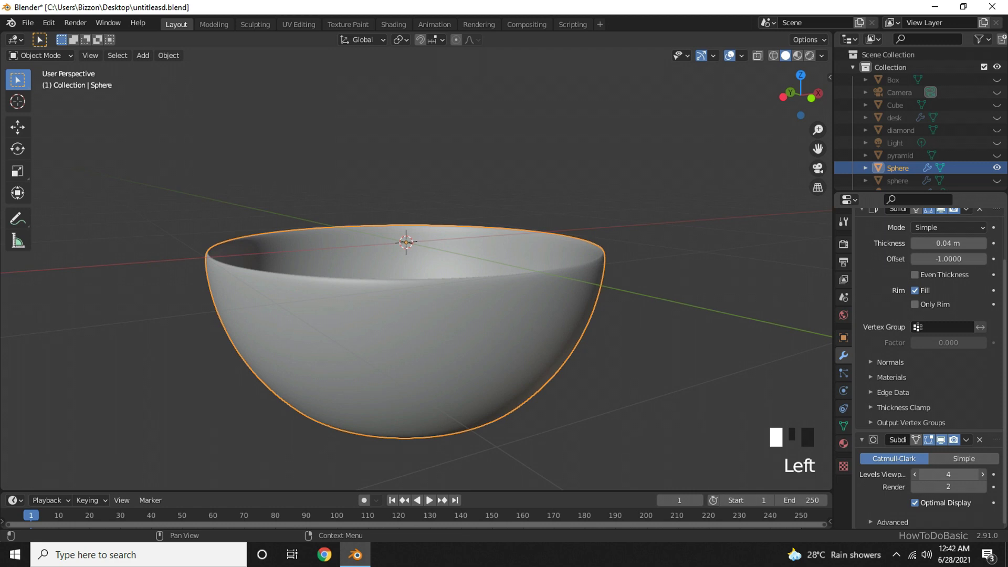
drag(949, 472, 966, 473)
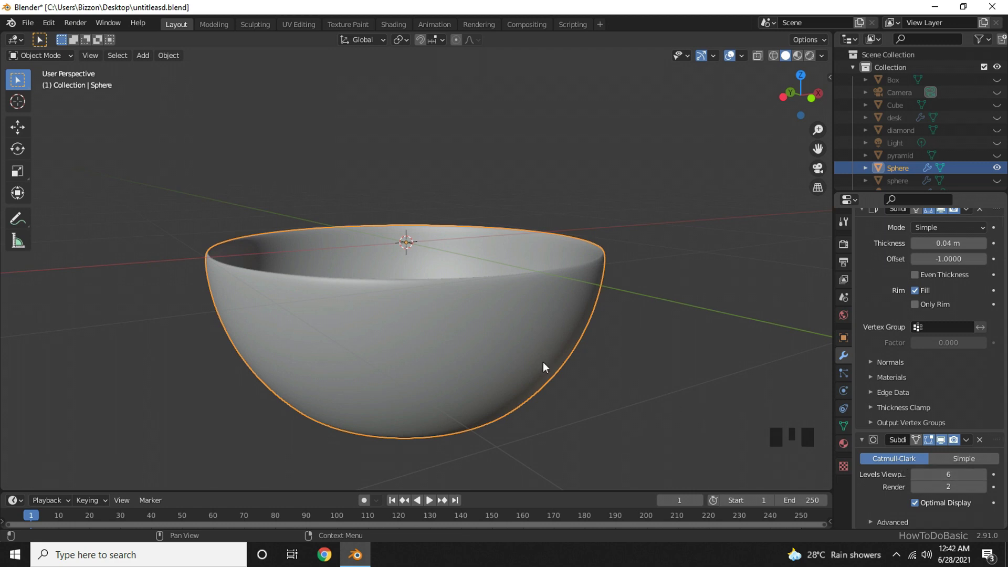
mouse_move(632, 414)
middle_down()
mouse_move(600, 405)
mouse_move(603, 310)
mouse_move(581, 424)
middle_up()
scroll(607, 380, down, 4)
middle_drag(579, 376, 578, 378)
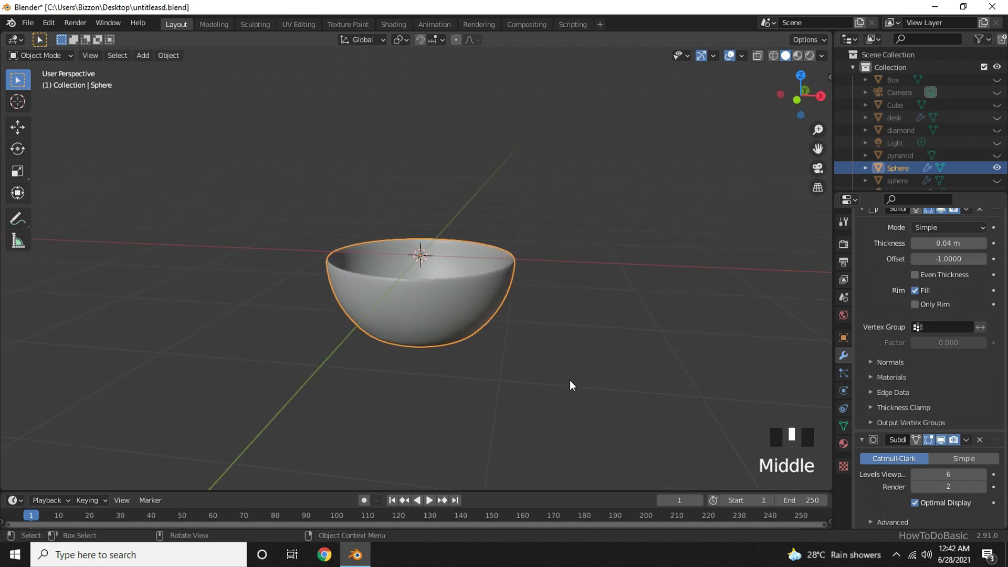